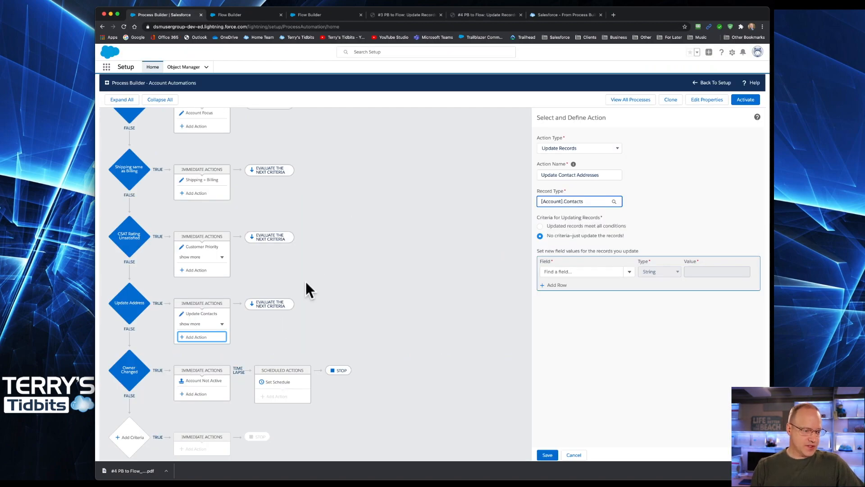
Review the process's Update Address criteria and Update Contacts action, and the decUpdateContactAddresses decision in the accountAfterRecordTriggerFlow flow.
click(129, 307)
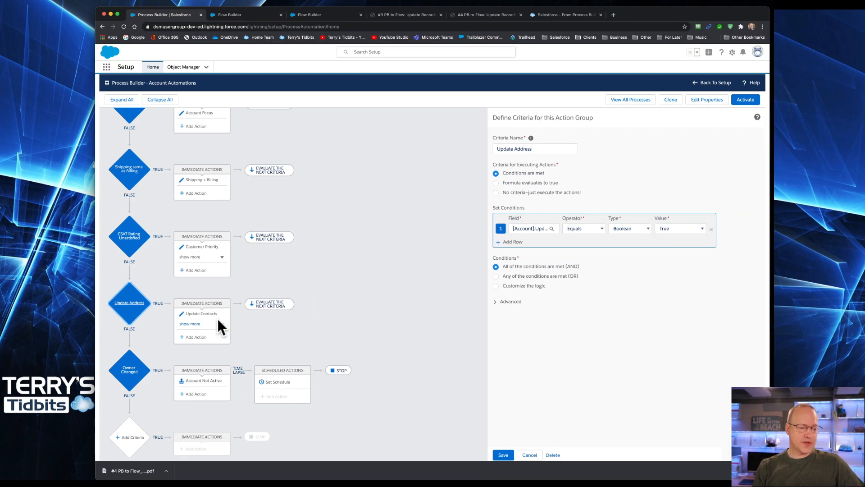
click(204, 313)
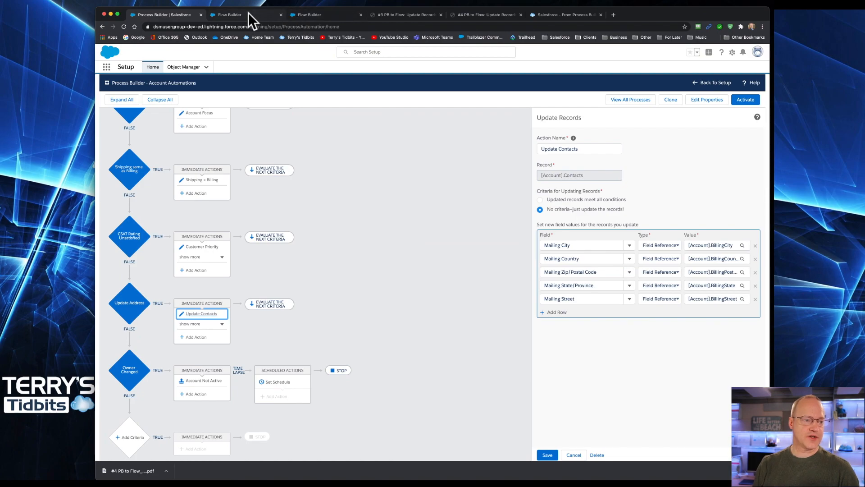
click(325, 15)
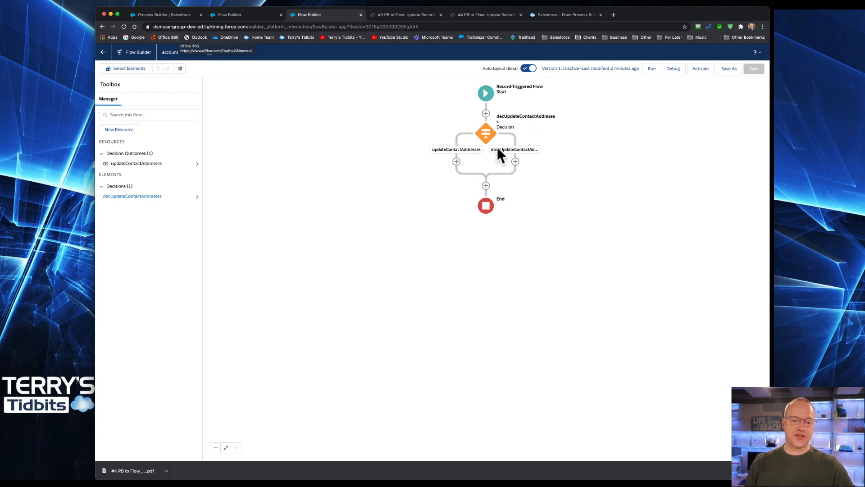
click(485, 134)
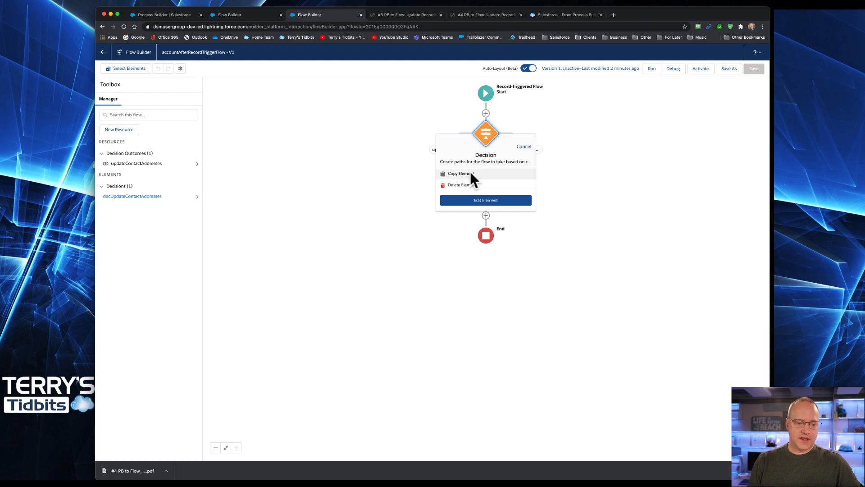
click(487, 199)
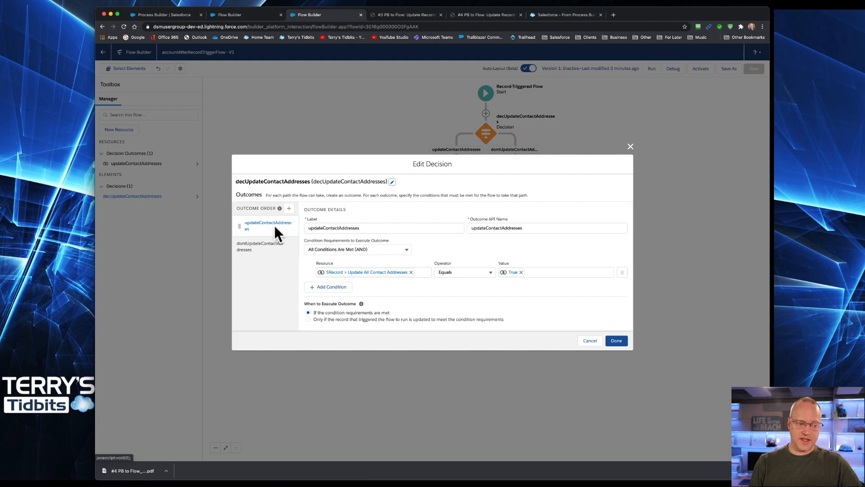
click(616, 341)
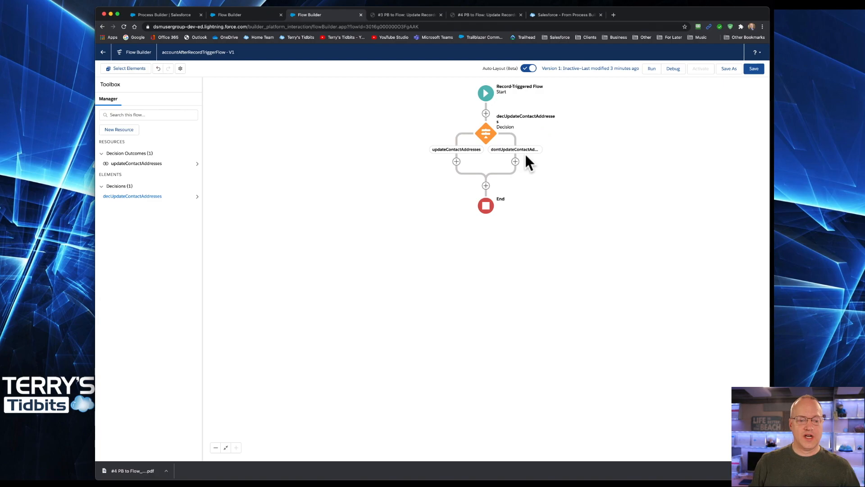
Add an Update Records element labelled "update Addresses" on the updateContactAddresses path of the decision.
click(456, 161)
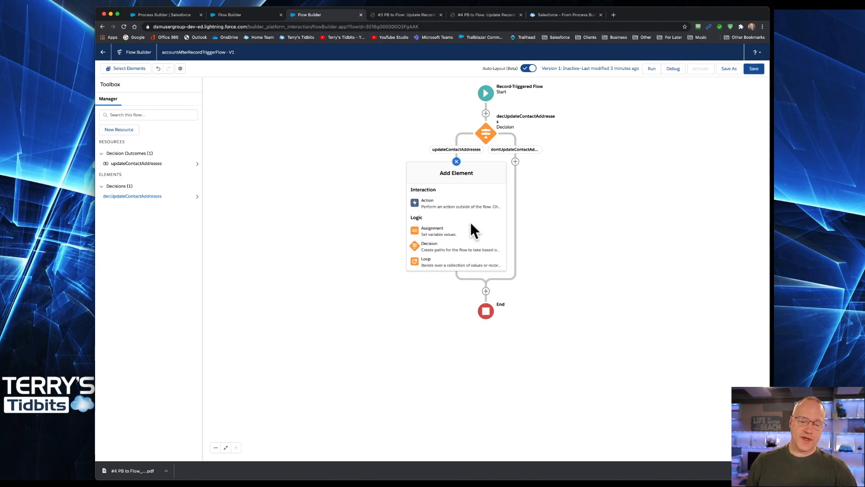
scroll(470, 224, down, 2)
scroll(472, 224, down, 3)
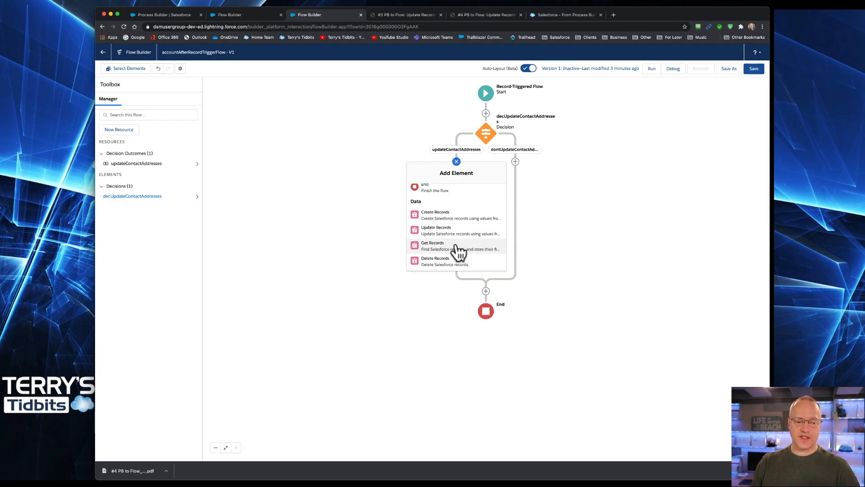
scroll(471, 231, up, 2)
scroll(472, 231, up, 2)
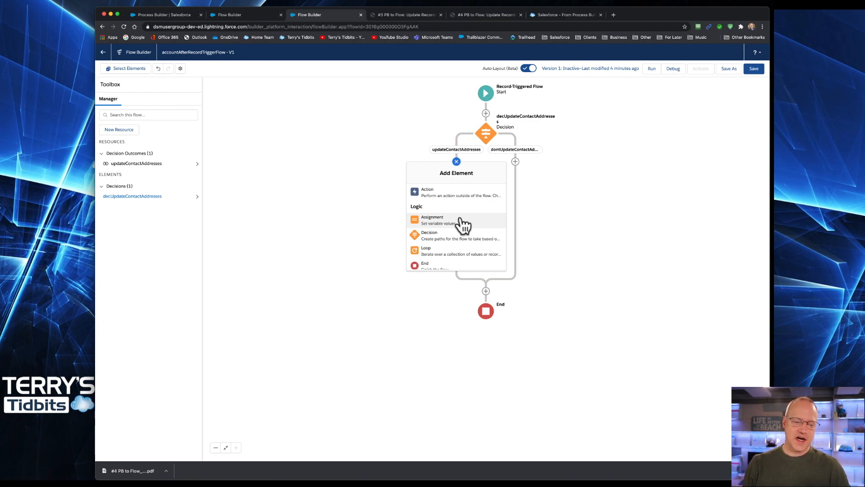
scroll(463, 224, down, 4)
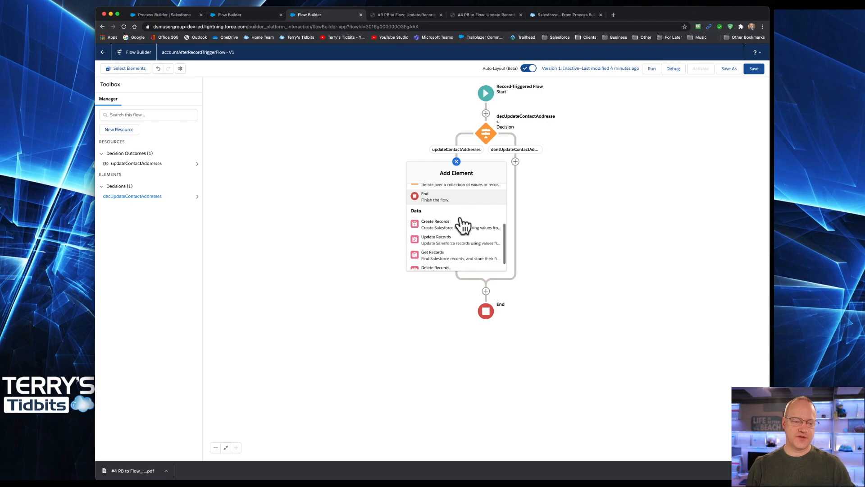
click(445, 234)
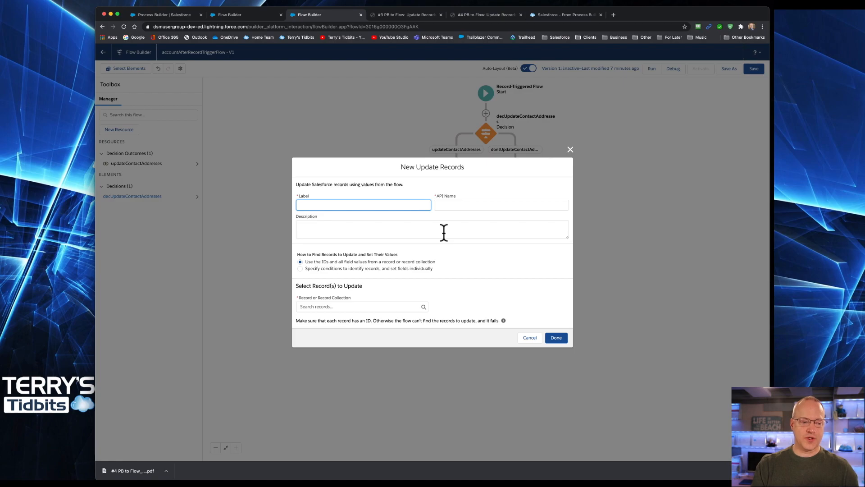
text(update Addresse)
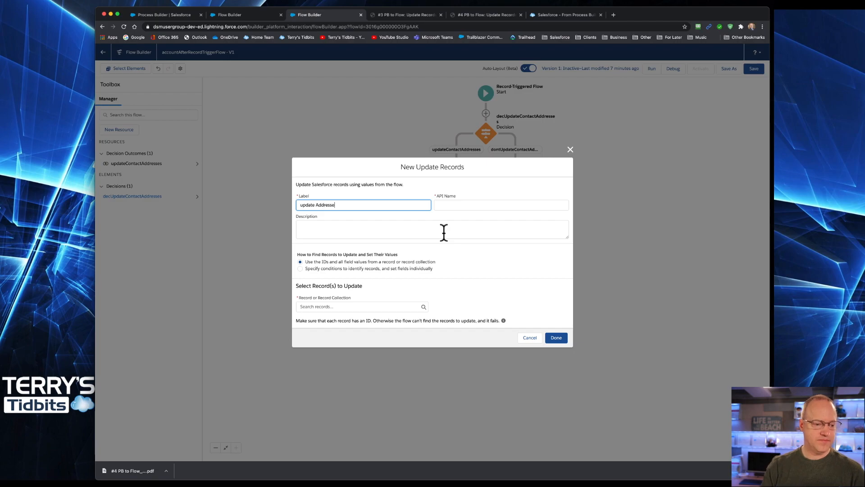
text(s)
key(Tab)
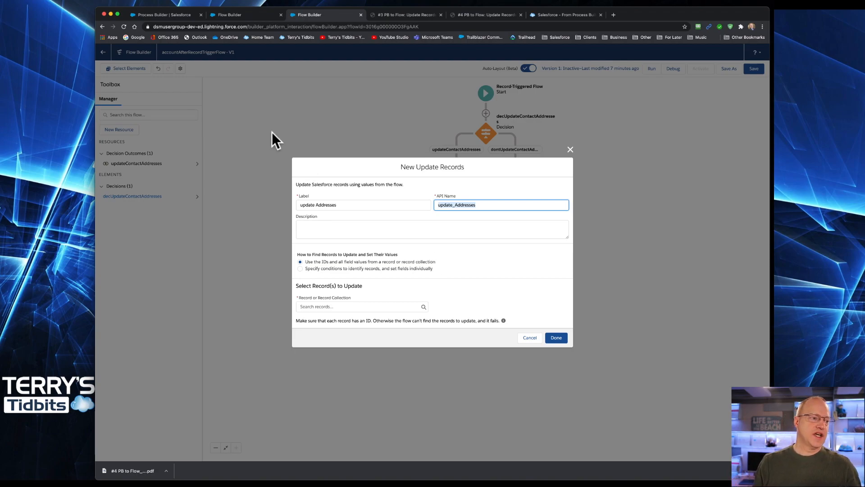
Back in Process Builder, start a new Update Records action named "test" under the Update Address criteria.
click(167, 15)
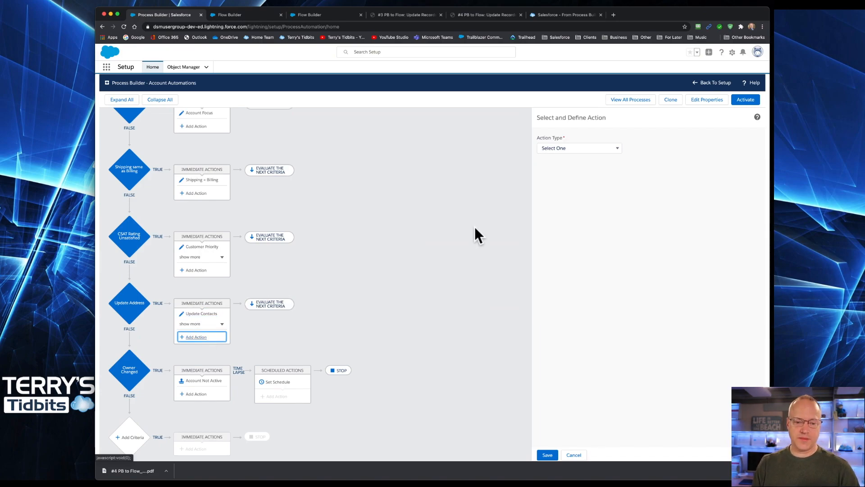
click(566, 149)
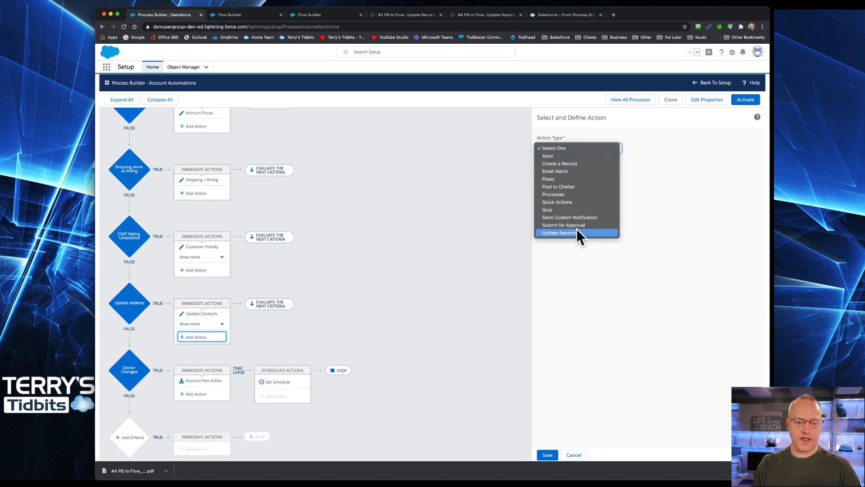
click(576, 232)
click(552, 177)
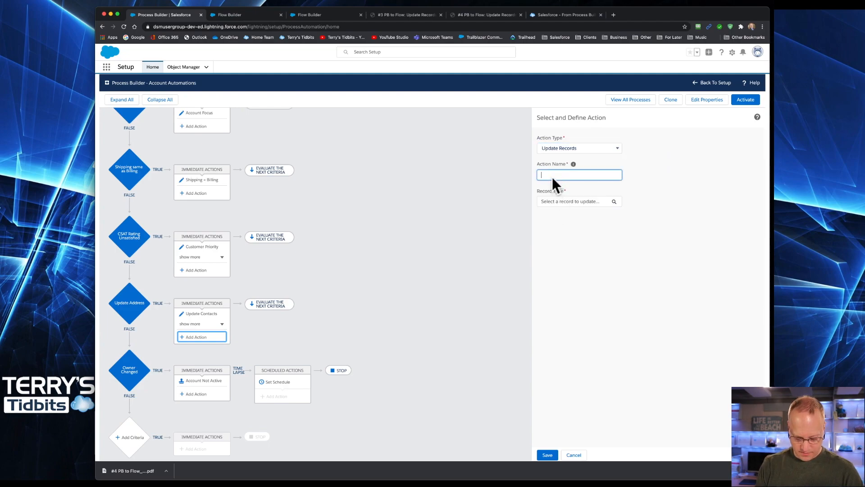
text(test)
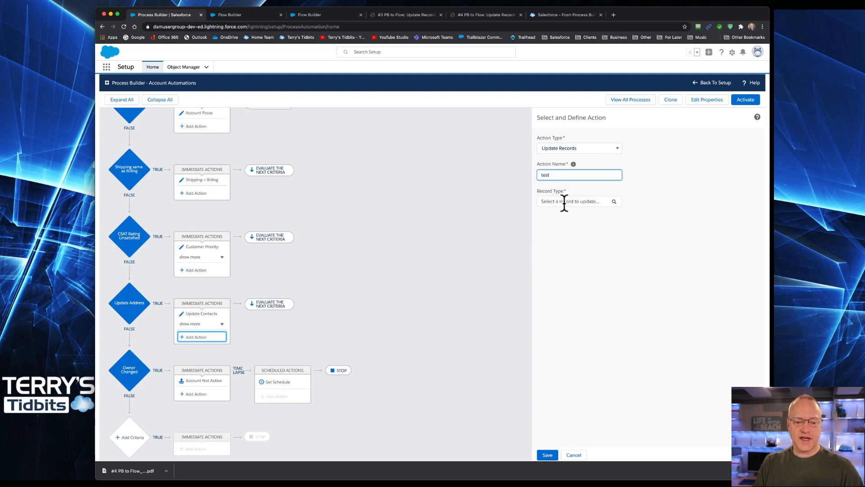
Choose the Contacts related to the Account as the record type the test action updates.
click(564, 203)
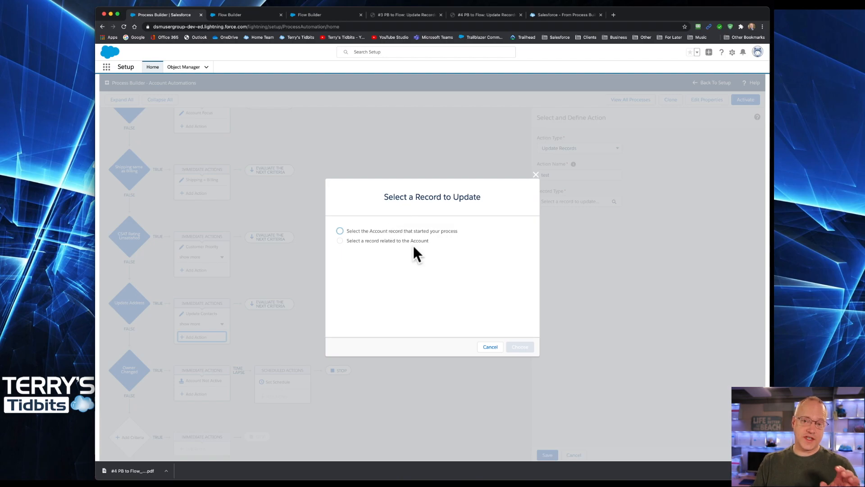
click(341, 240)
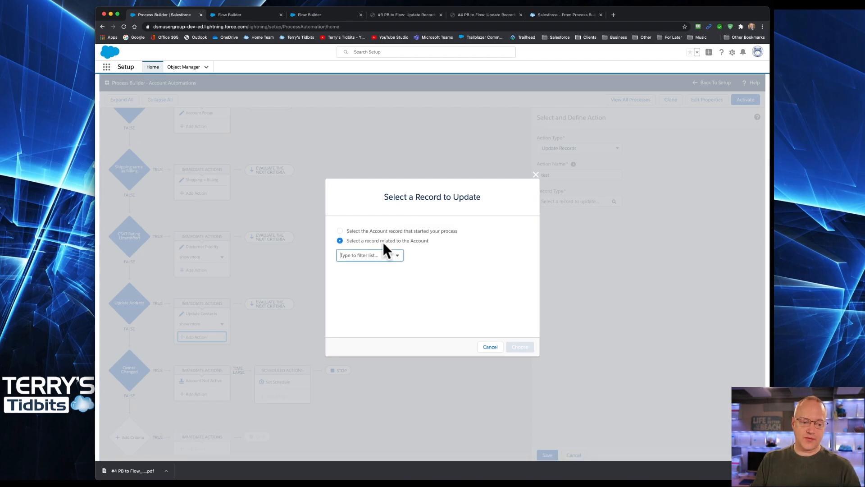
click(380, 254)
text(con)
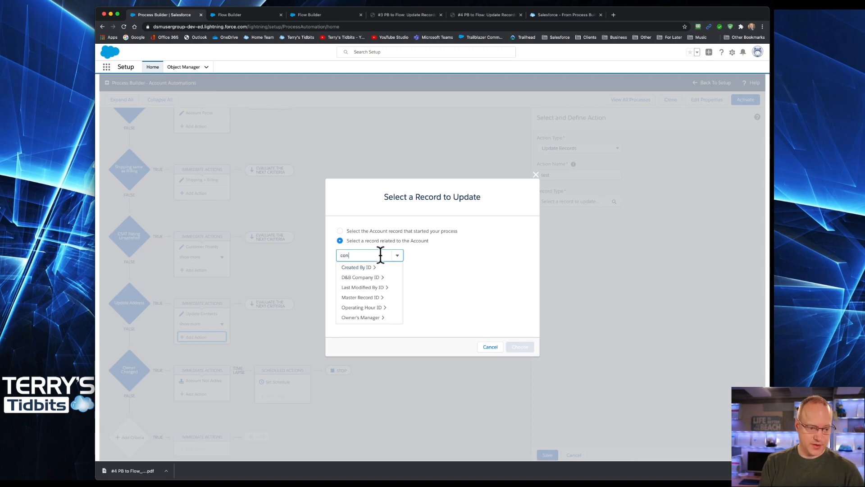
text(tact)
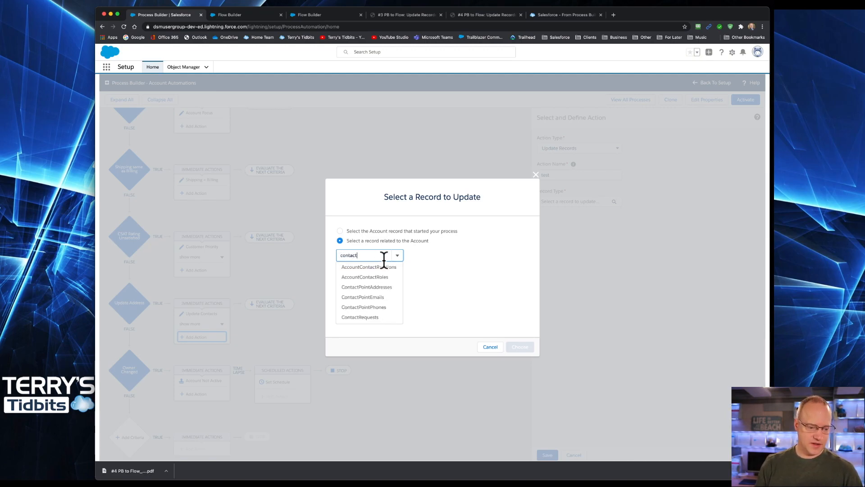
scroll(378, 312, down, 1)
scroll(378, 311, down, 1)
click(377, 317)
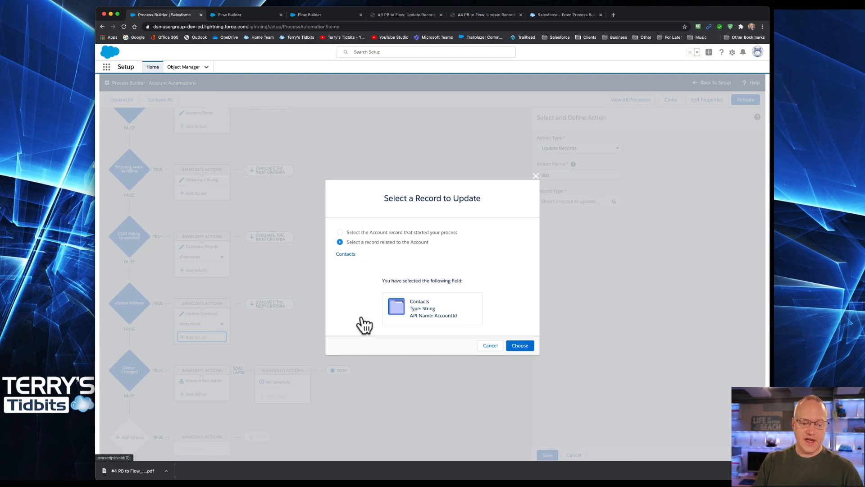
click(519, 345)
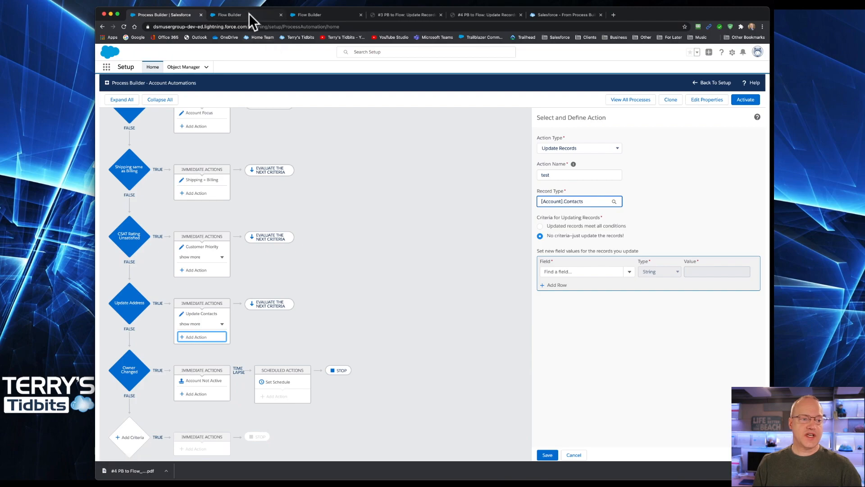
Return to the flow's update Addresses element and have it update Contact records identified by specified conditions, with fields set individually.
click(323, 15)
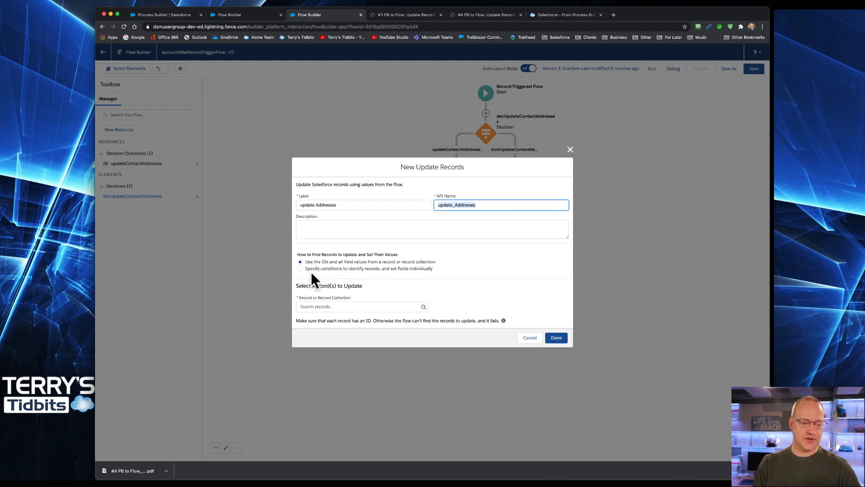
drag(343, 268, 335, 269)
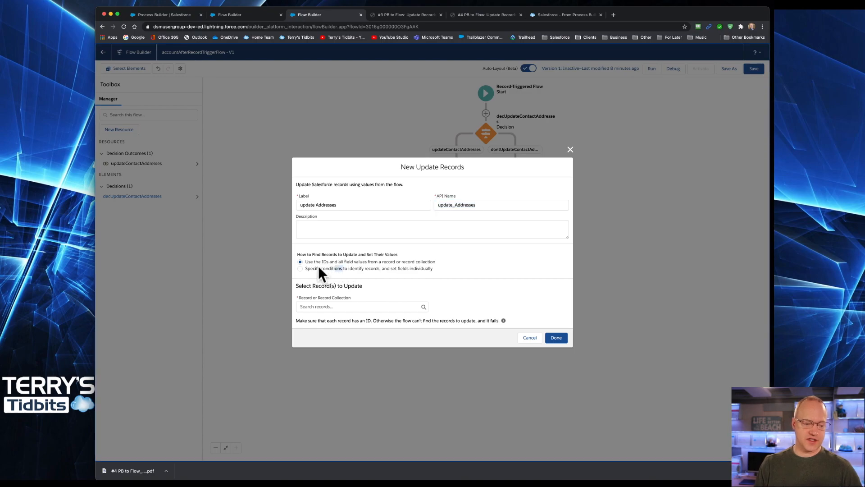
click(299, 268)
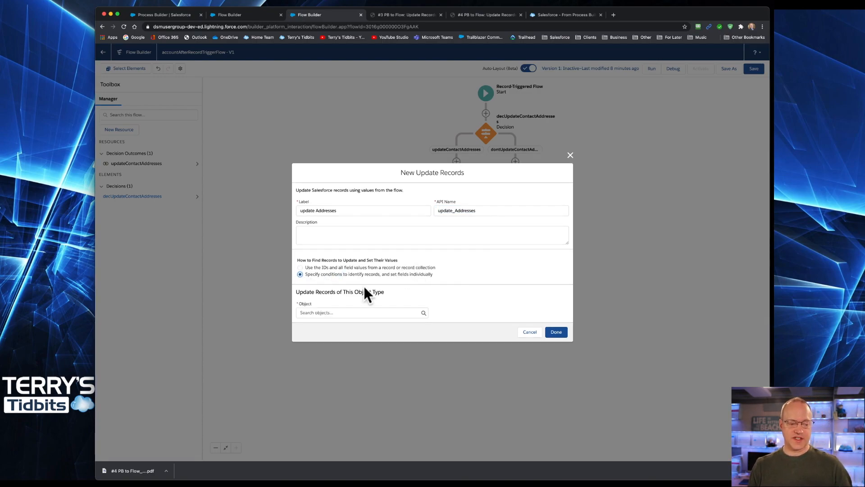
click(341, 312)
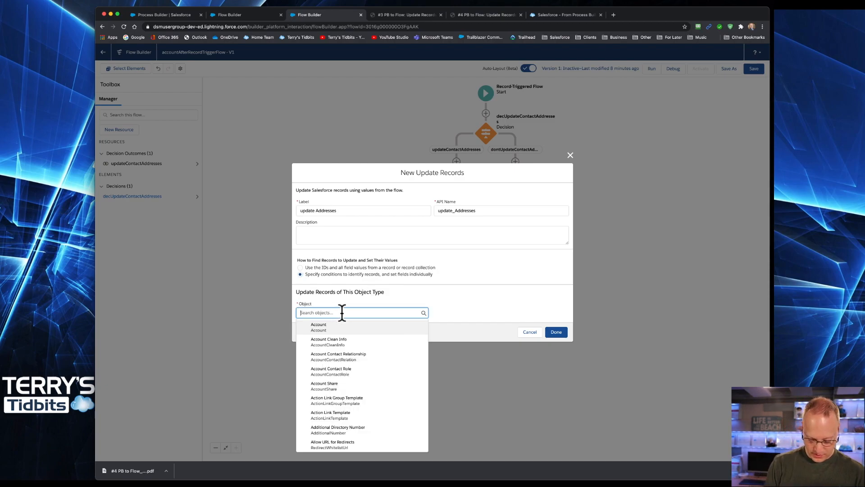
text(contact)
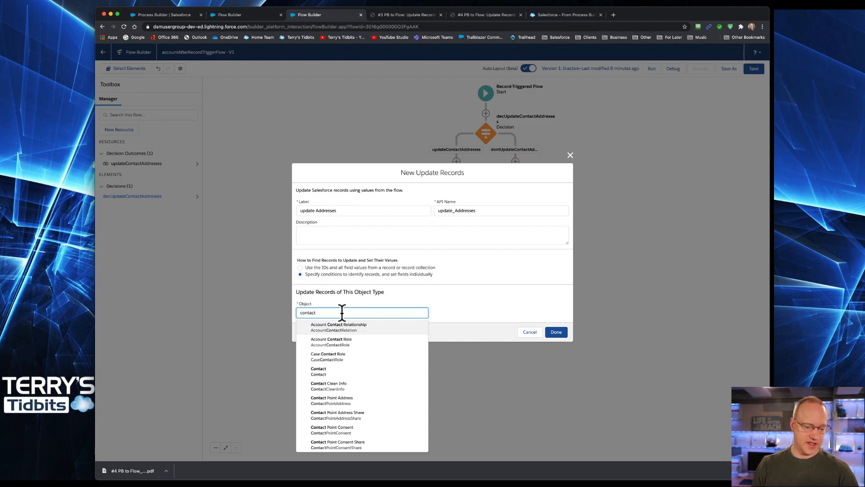
click(331, 370)
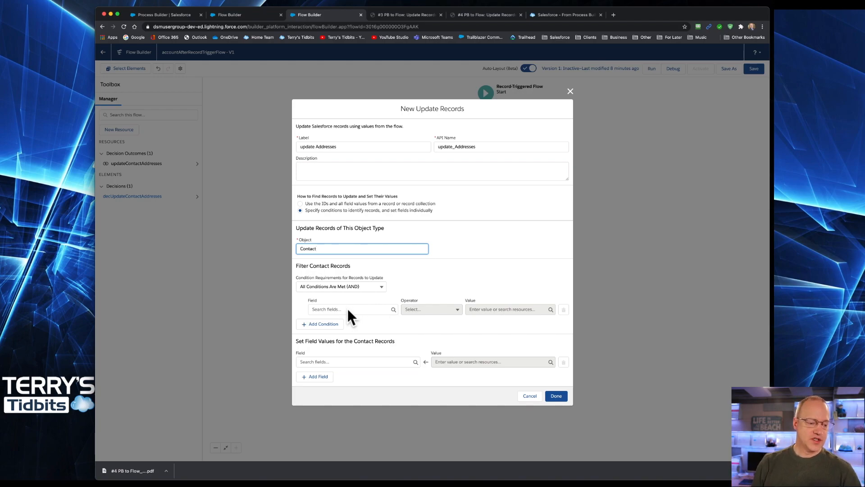
Filter the Contact records to those whose AccountId equals the Account ID of the triggering $Record.
click(328, 309)
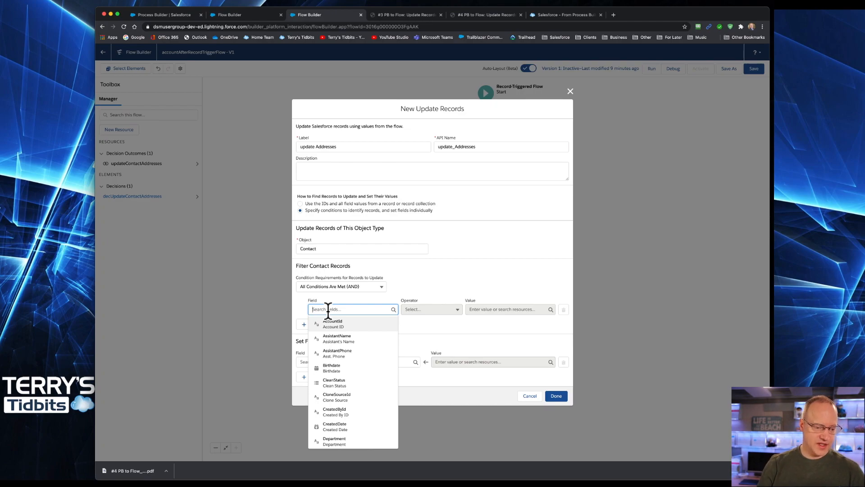
click(339, 322)
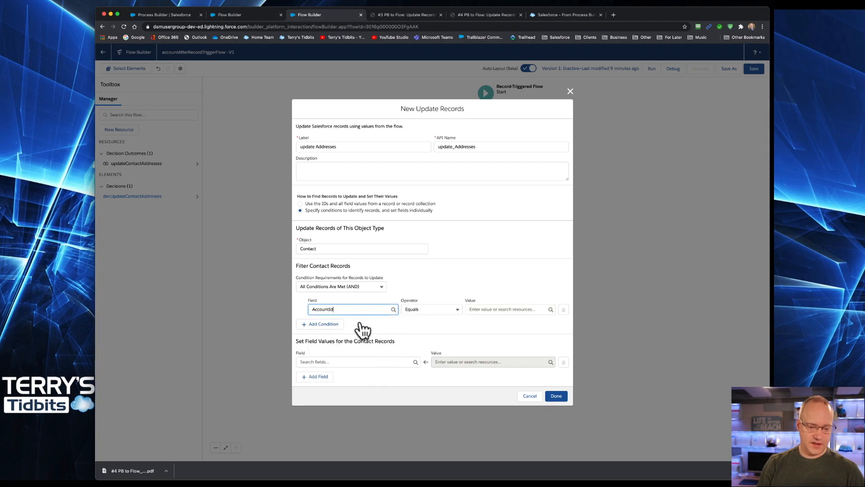
click(482, 309)
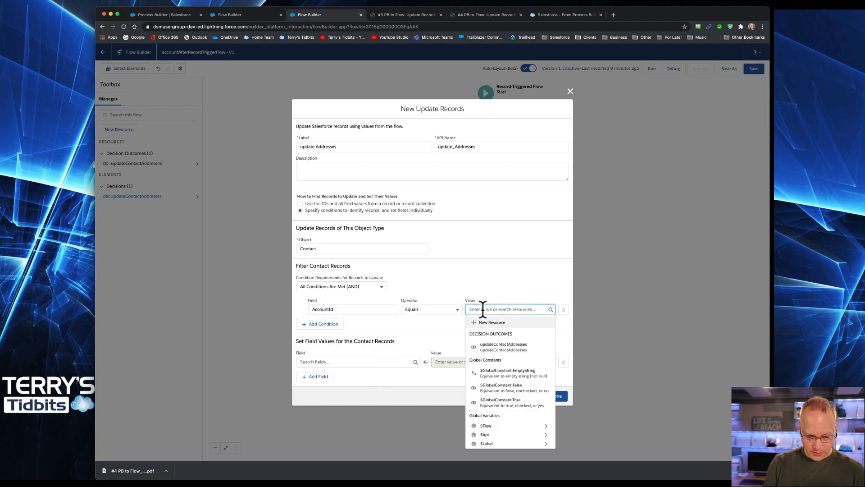
scroll(515, 401, down, 3)
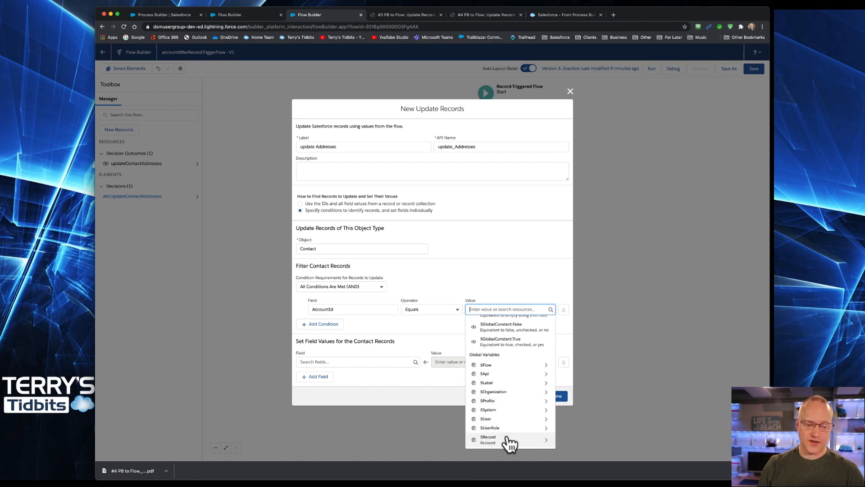
click(504, 441)
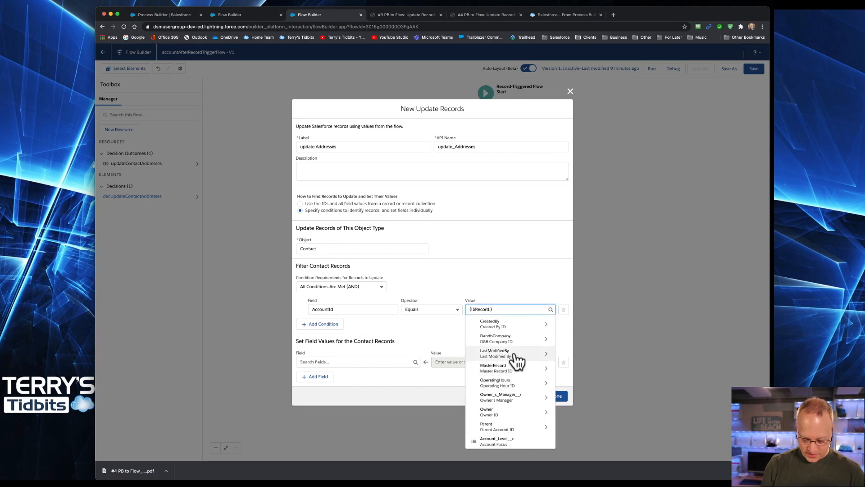
text(a)
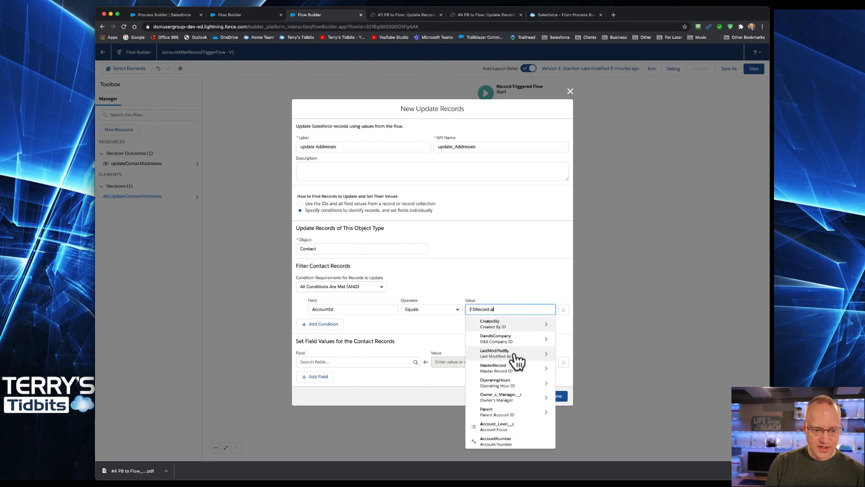
text(ccount id)
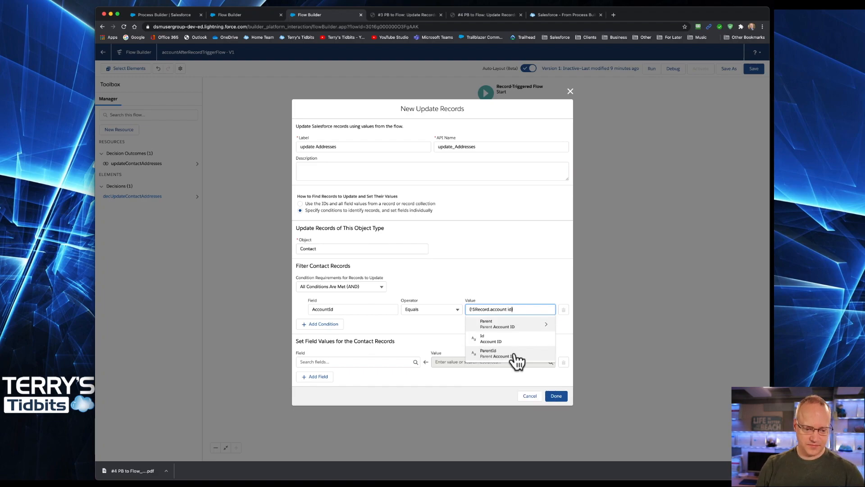
click(484, 338)
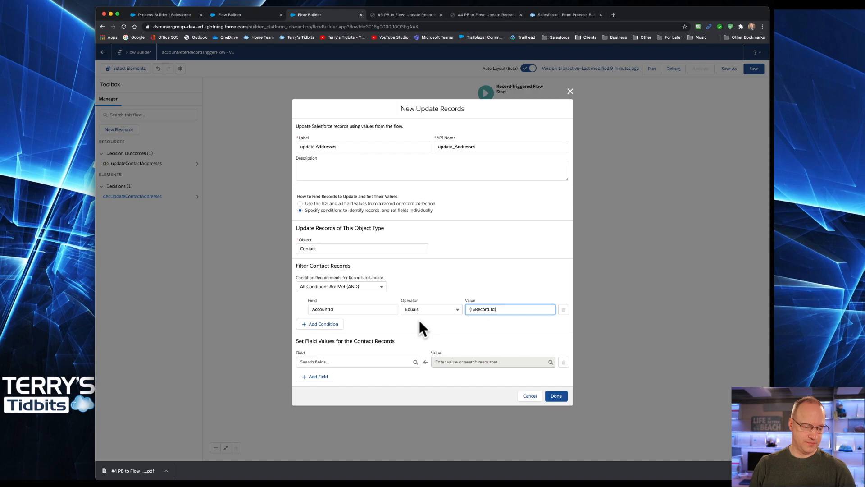
Choose MailingCity as the first contact field to set and add four more field rows.
click(356, 362)
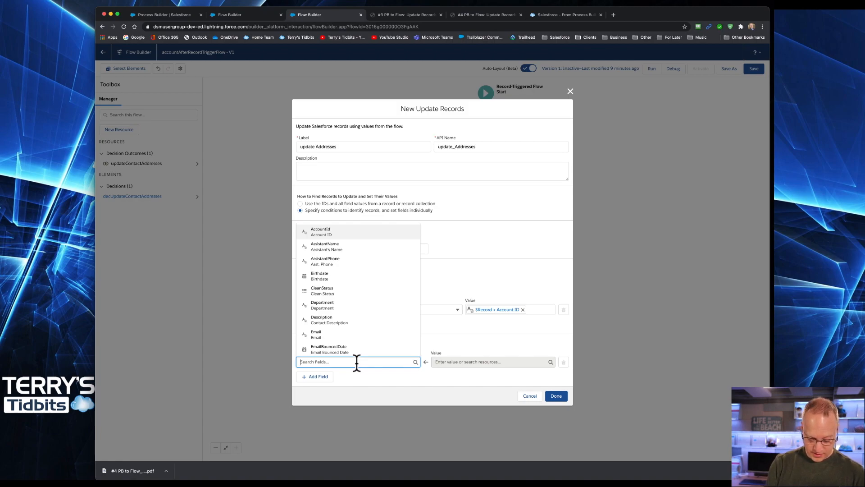
text(city)
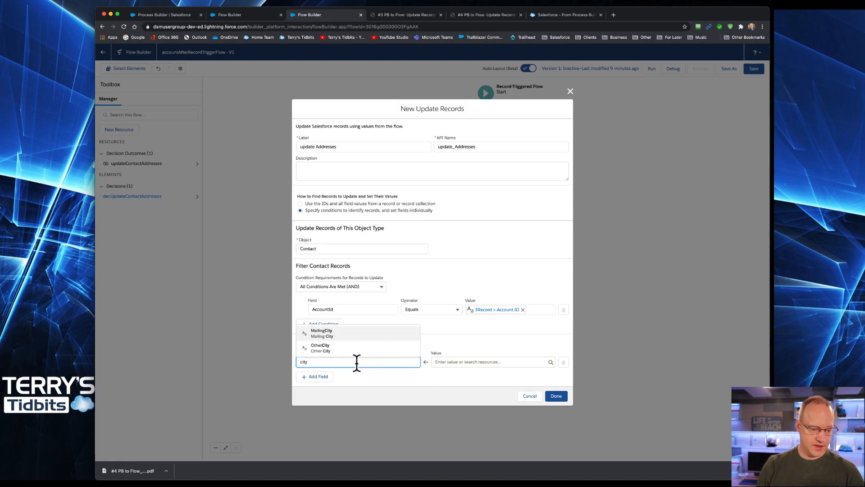
click(348, 333)
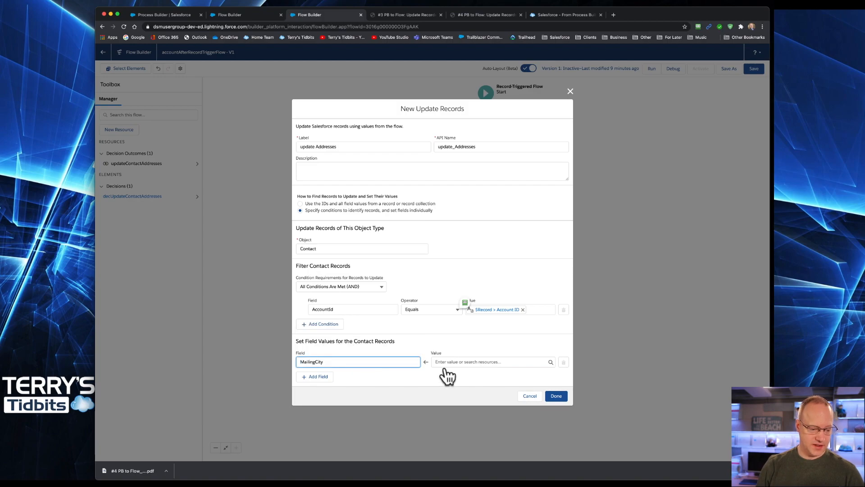
click(317, 377)
click(321, 387)
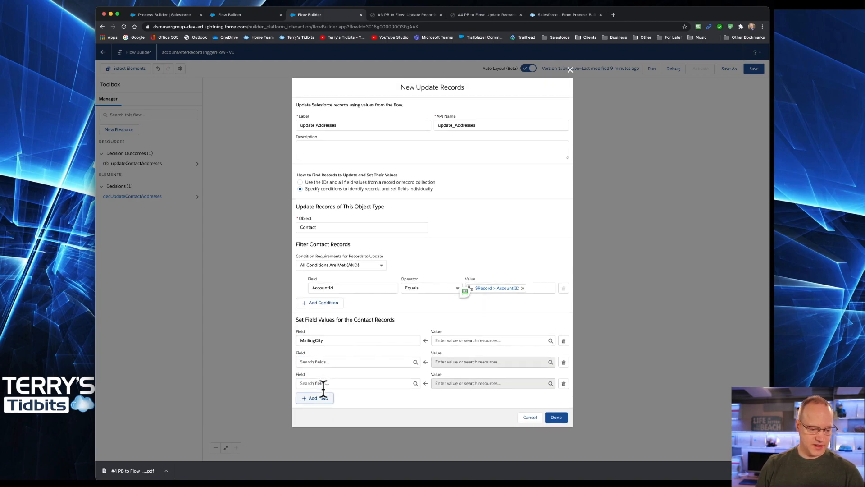
click(317, 398)
click(321, 406)
Choose MailingCountry and MailingPostalCode as the second and third contact fields to set.
click(324, 343)
text(country)
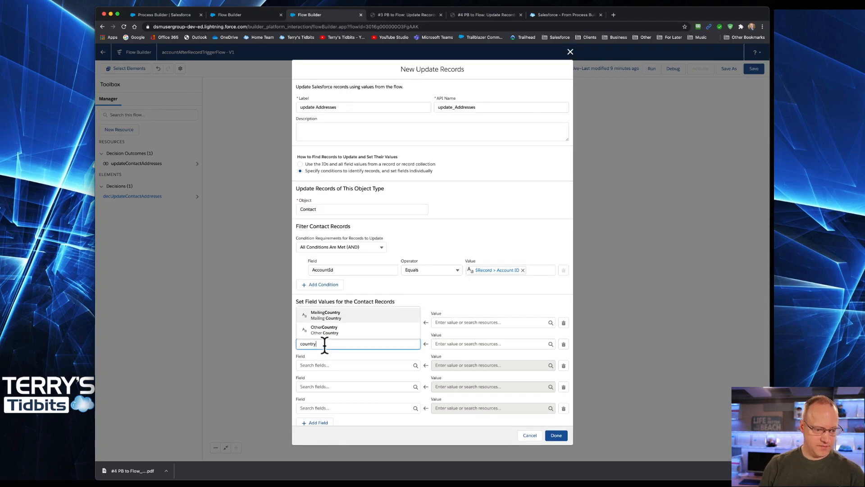
key(Return)
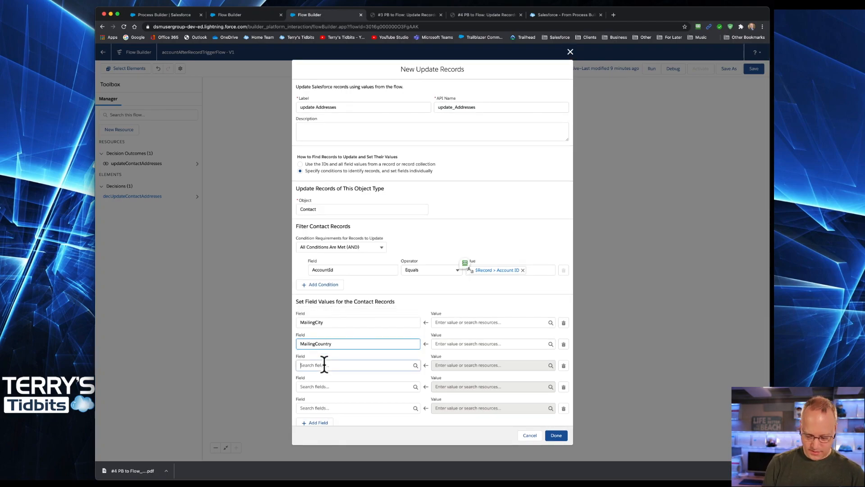
click(324, 365)
text(post)
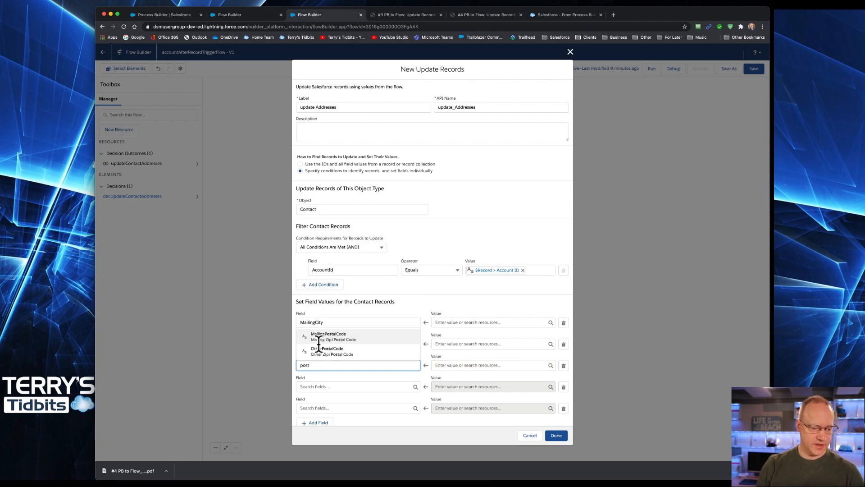
click(324, 343)
Choose MailingState and MailingStreet as the fourth and fifth contact fields to set.
click(330, 387)
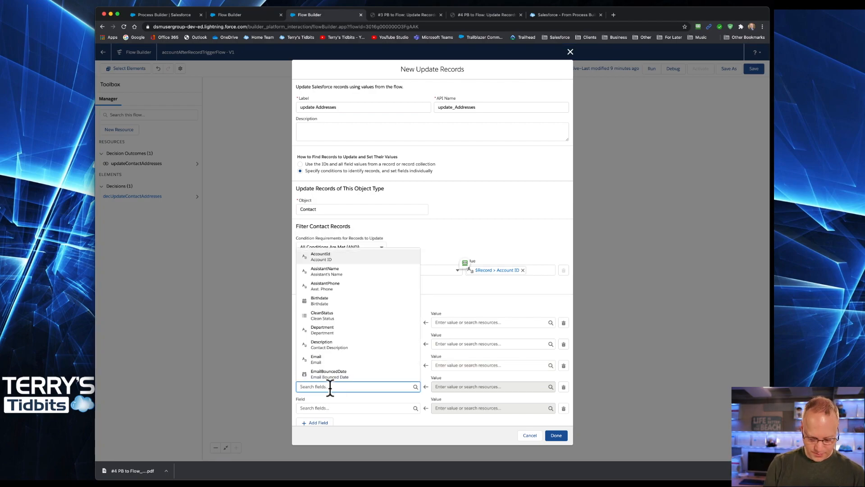
text(sta)
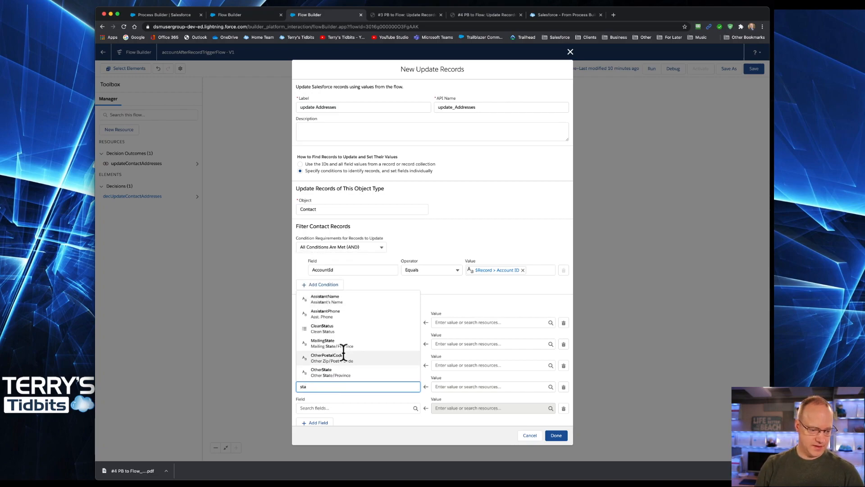
click(327, 343)
click(341, 408)
text(st)
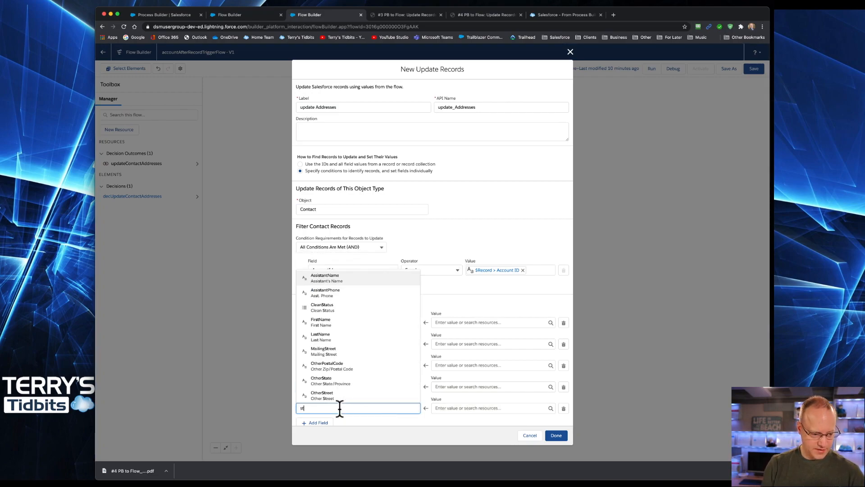
text(ee)
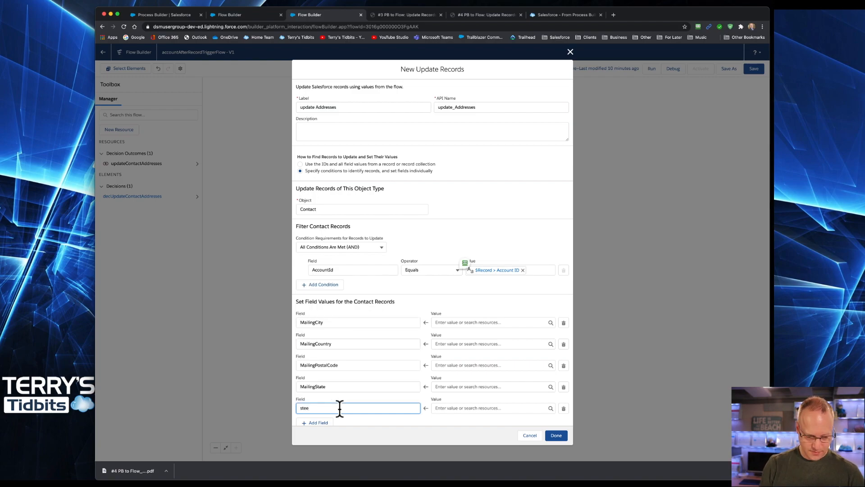
key(BackSpace)
key(BackSpace)
text(reet)
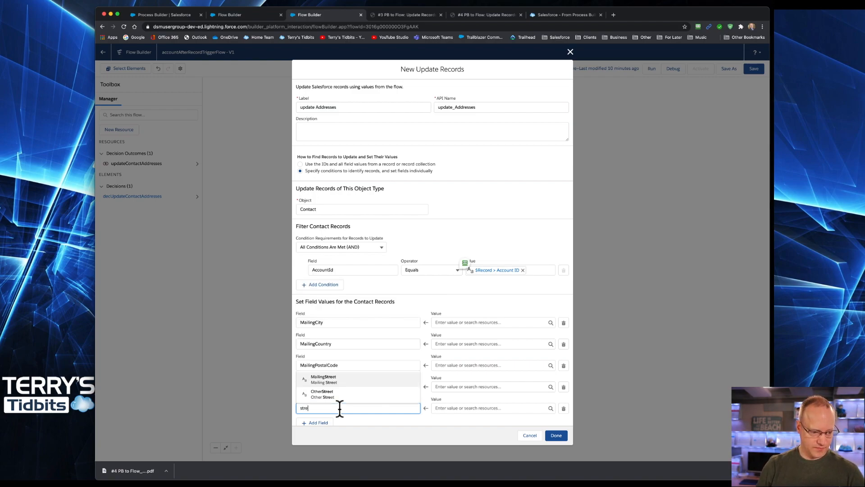
click(336, 378)
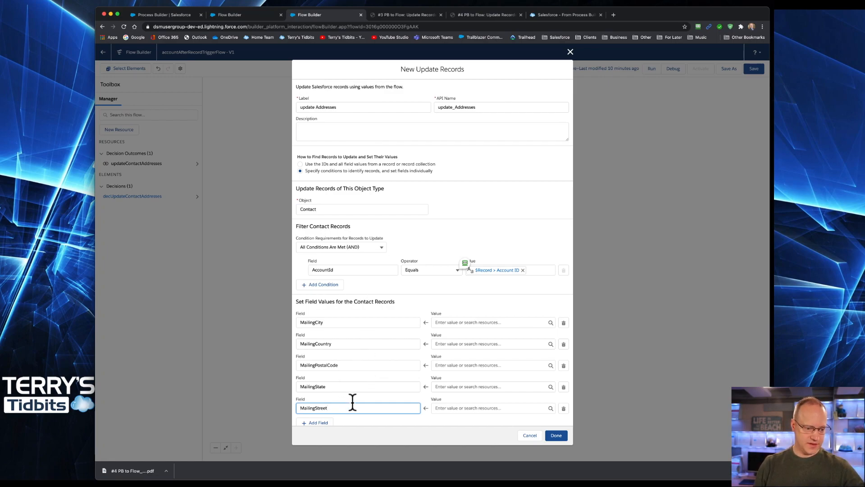
Set the MailingCity value to the Billing City of the triggering account $Record.
click(462, 322)
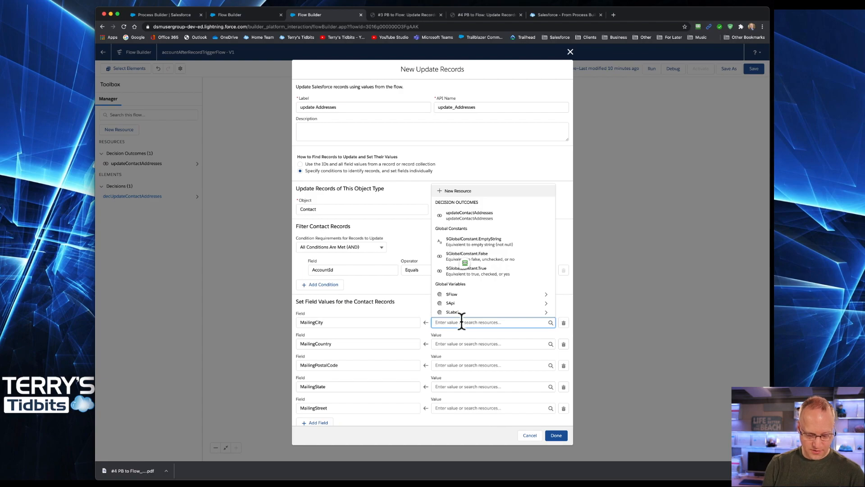
text($r)
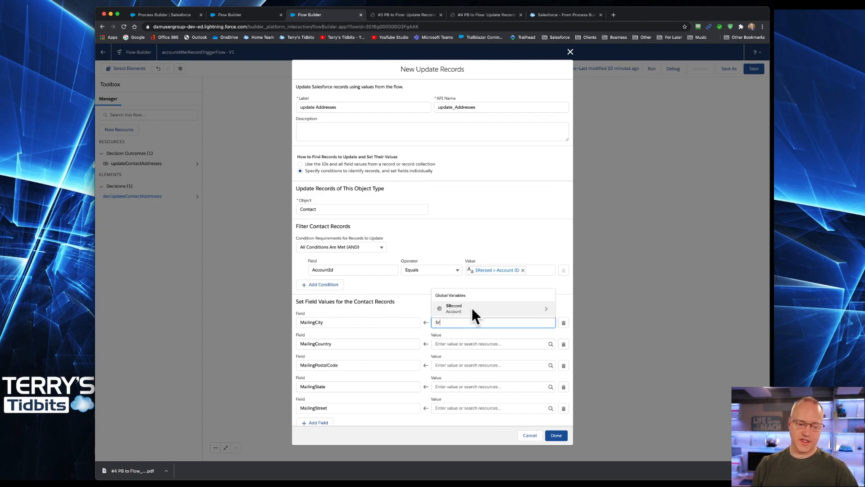
click(472, 309)
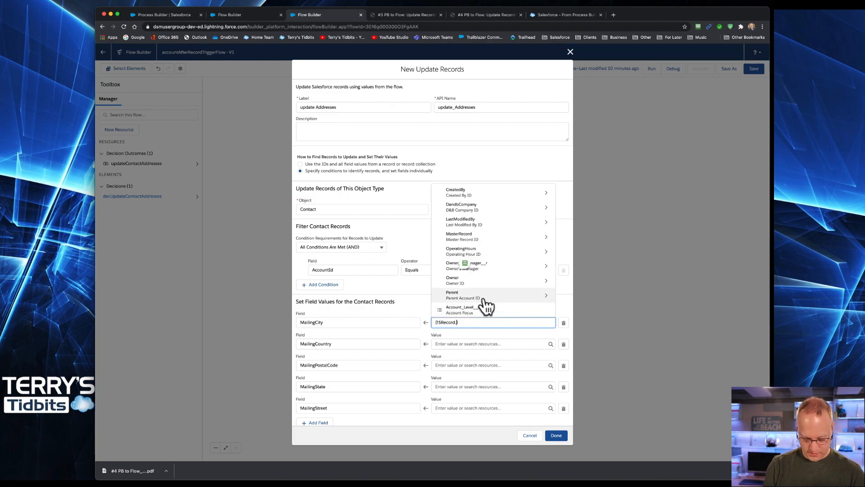
text(city)
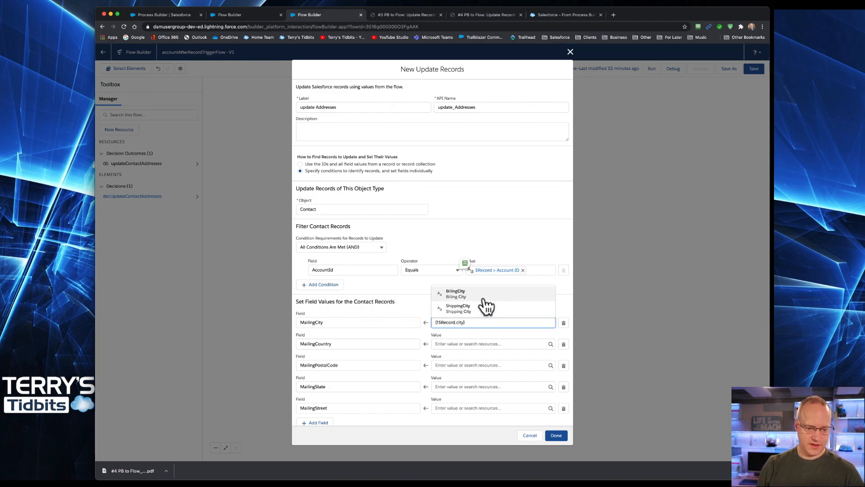
click(493, 294)
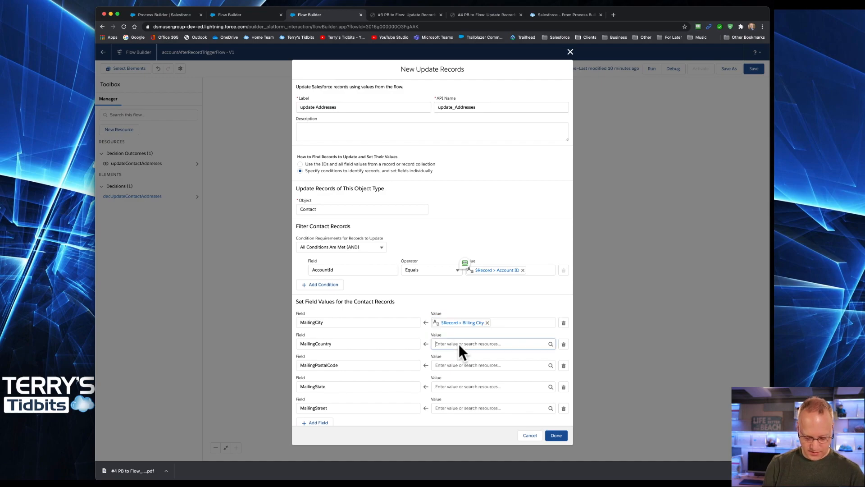
Set the MailingCountry value to the Billing Country of the triggering account $Record.
click(460, 345)
text($re)
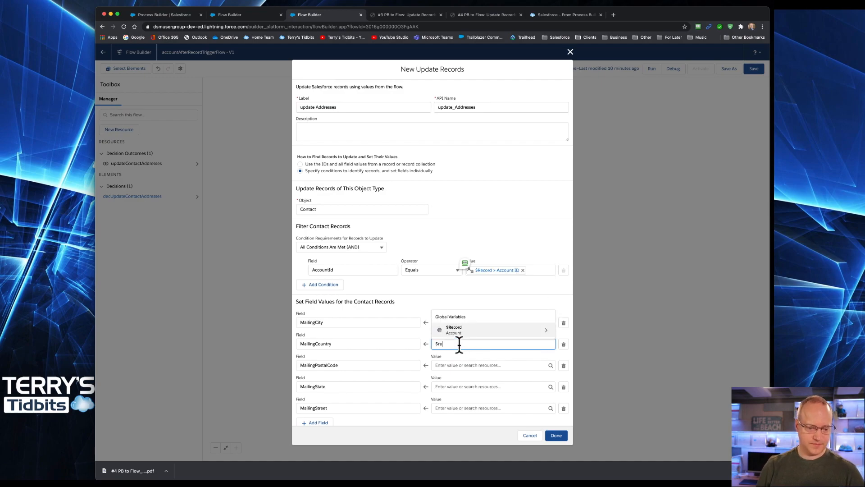
click(466, 329)
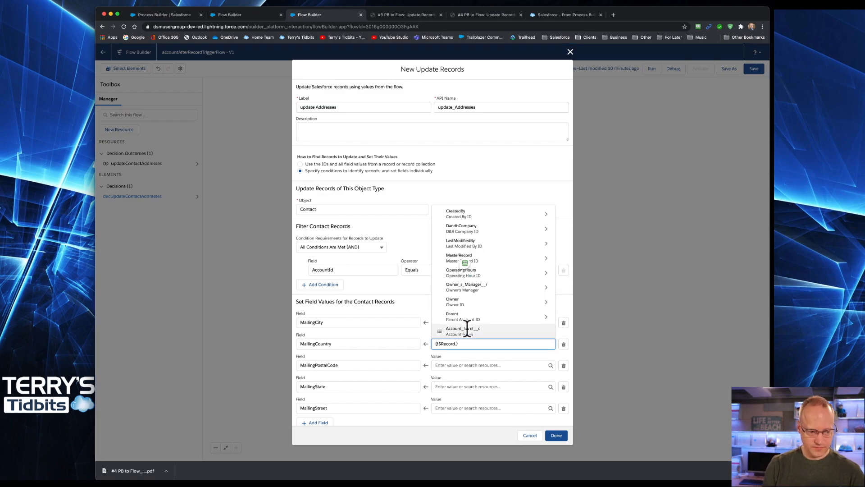
text(count)
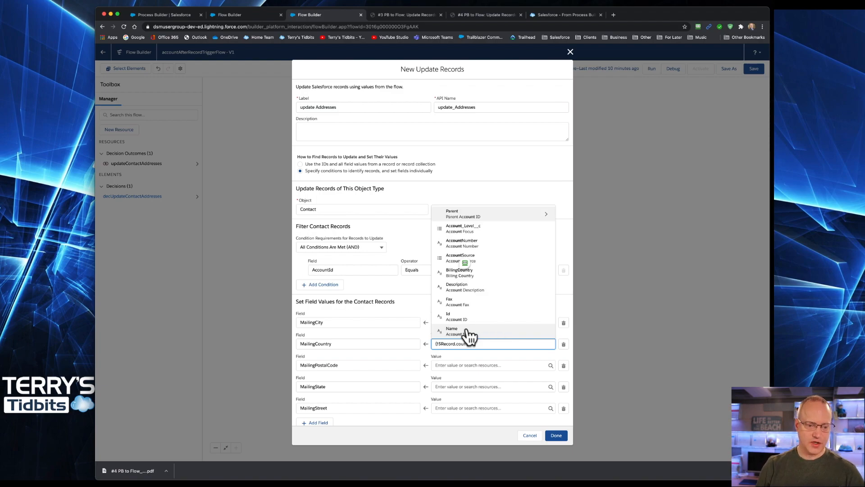
click(479, 272)
Set the MailingPostalCode value to the Billing Zip/Postal Code of the triggering account $Record.
click(454, 366)
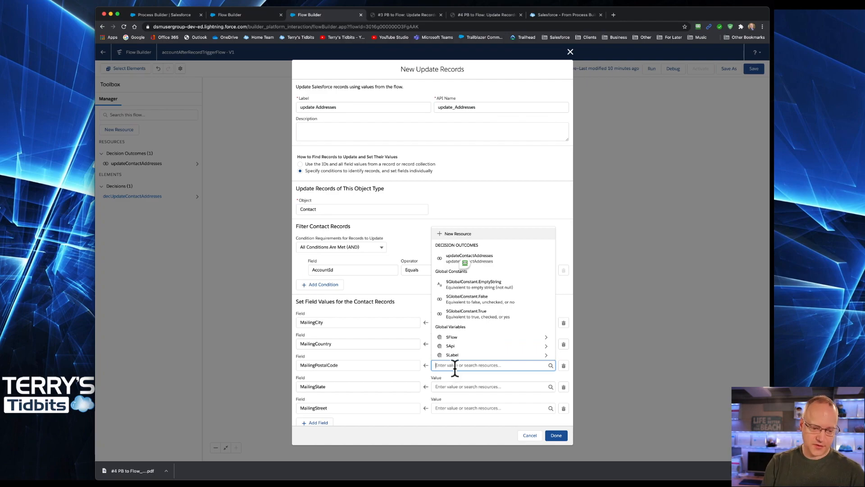
text($re)
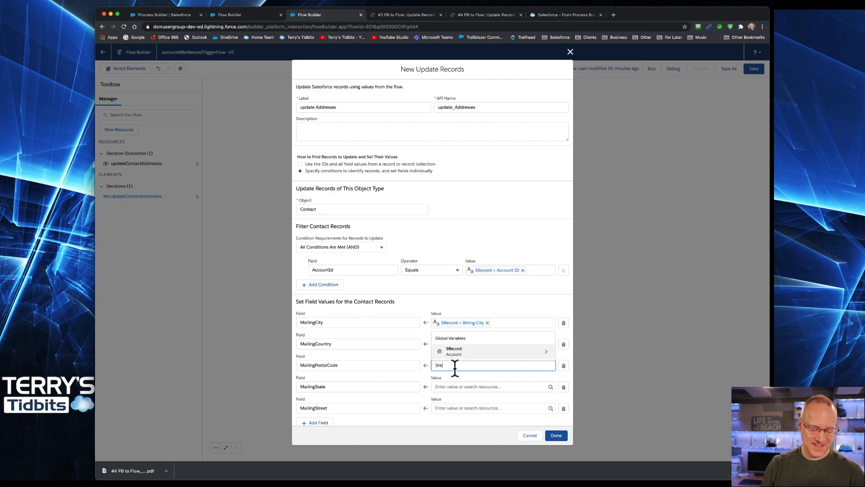
text(cord.pos})
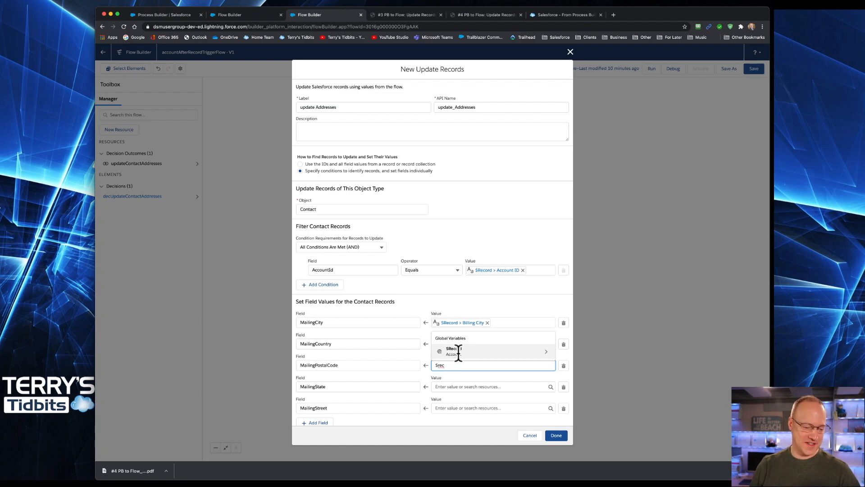
click(455, 351)
text(postal)
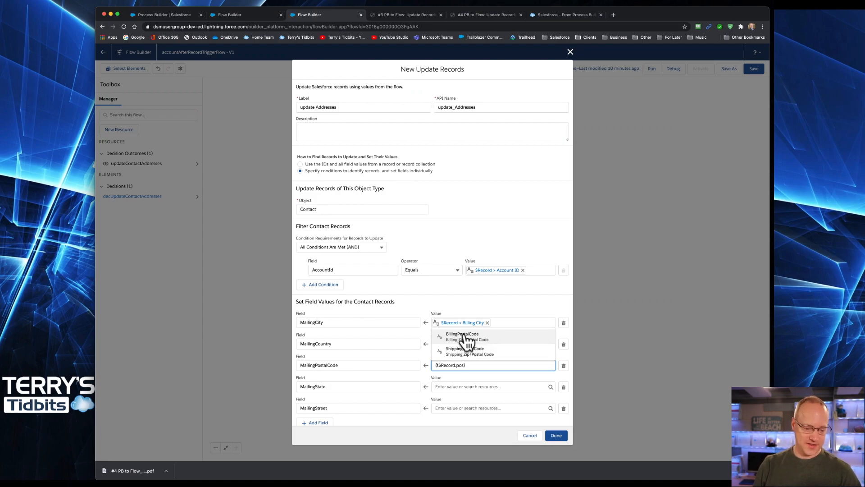
click(468, 341)
click(455, 386)
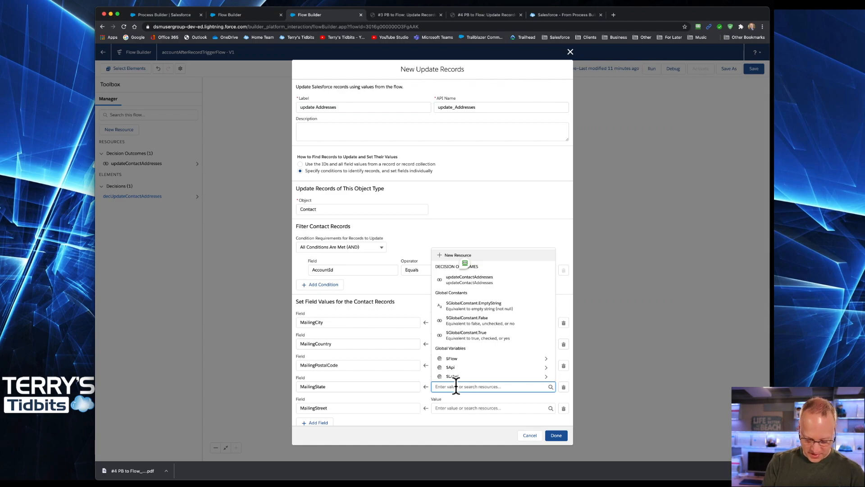
text(state)
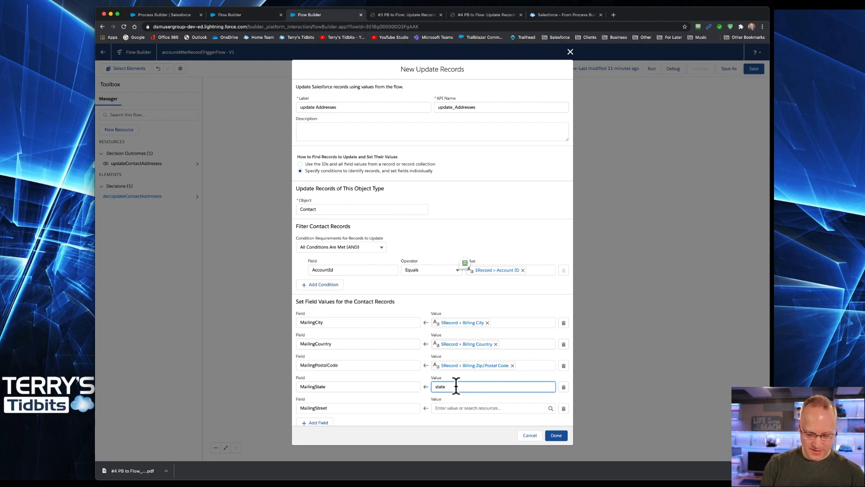
key(BackSpace)
key(BackSpace)
key(BackSpace)
key(BackSpace)
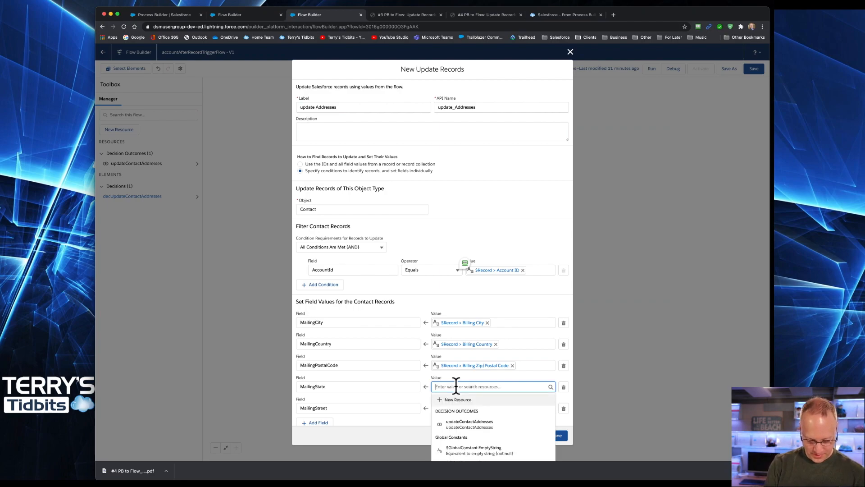
Set the MailingState value to the Billing State/Province of the triggering account $Record.
text($reco)
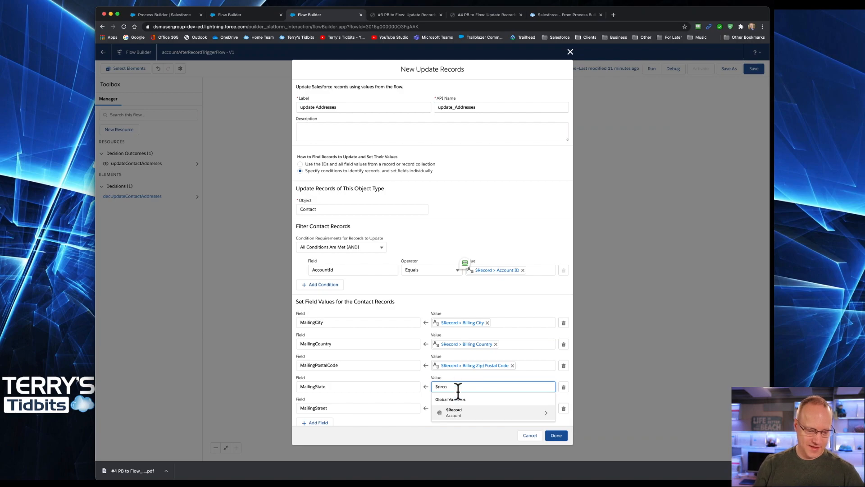
click(469, 414)
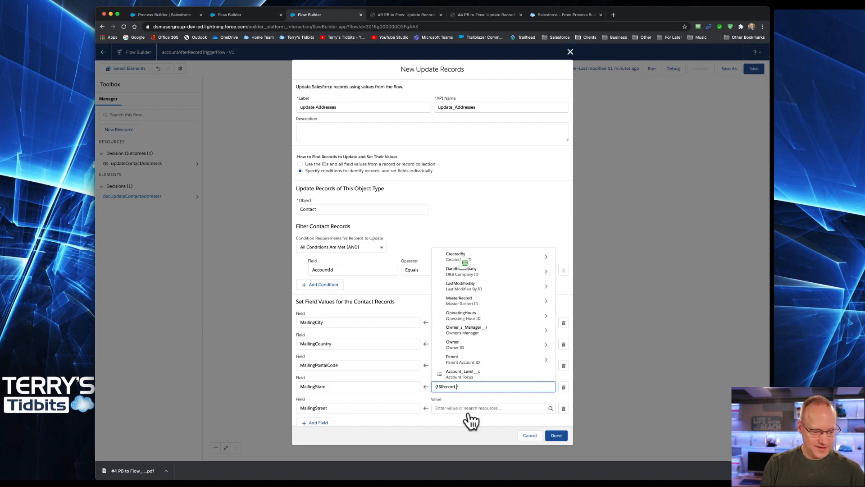
text(state)
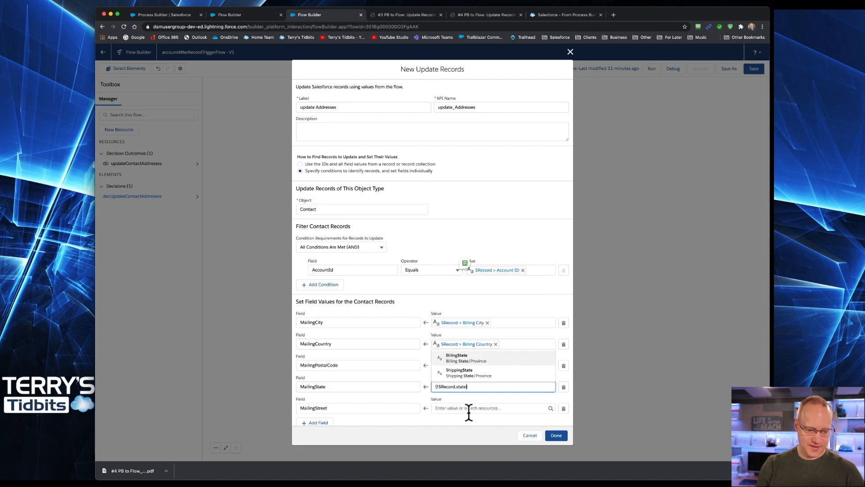
click(462, 358)
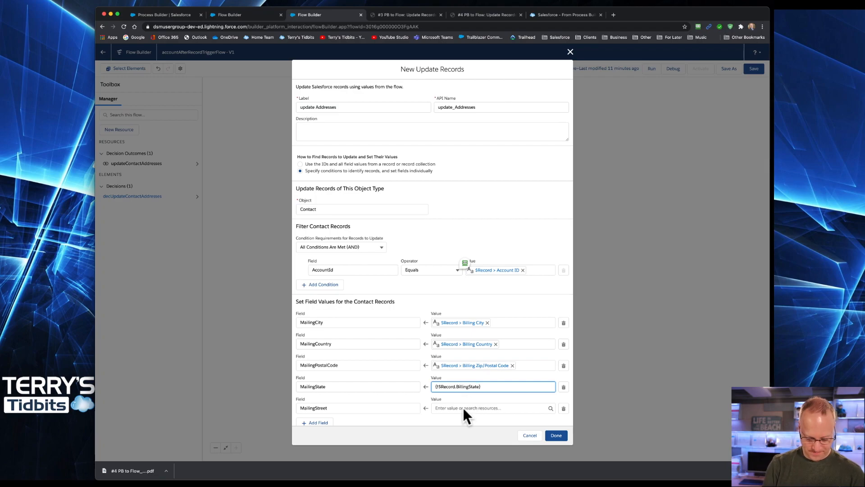
Set the MailingStreet value to the BillingStreet field of the triggering account $Record.
click(463, 408)
text($rec)
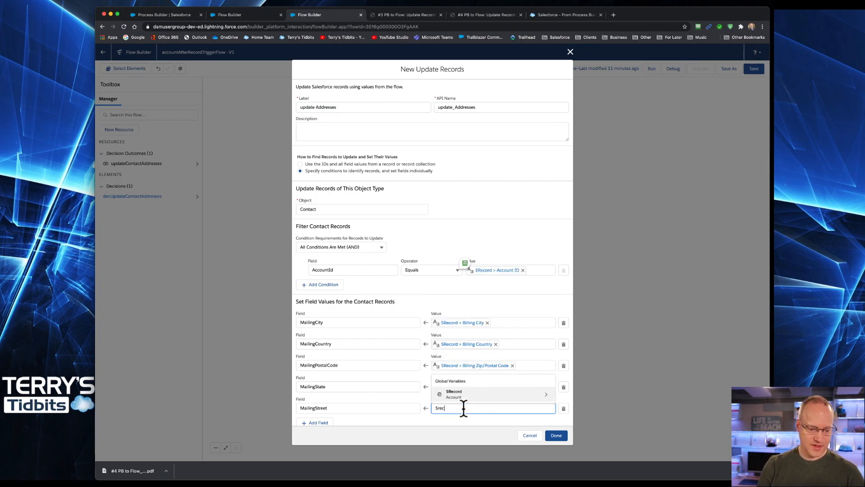
click(469, 396)
text(stre)
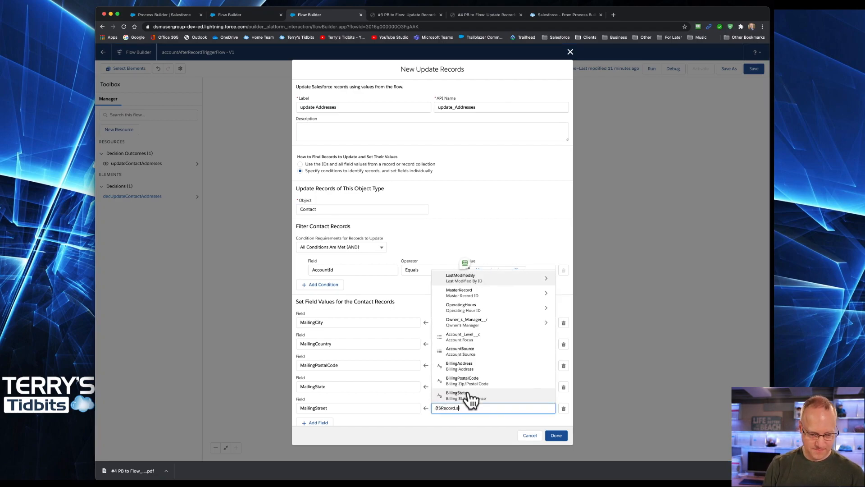
click(458, 361)
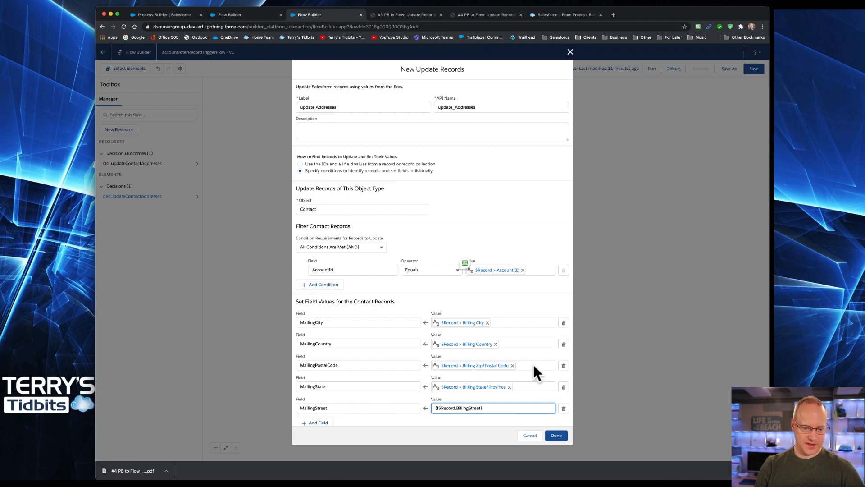
Finish the update Addresses element with its five mailing field assignments and save the flow.
scroll(536, 370, down, 1)
click(556, 435)
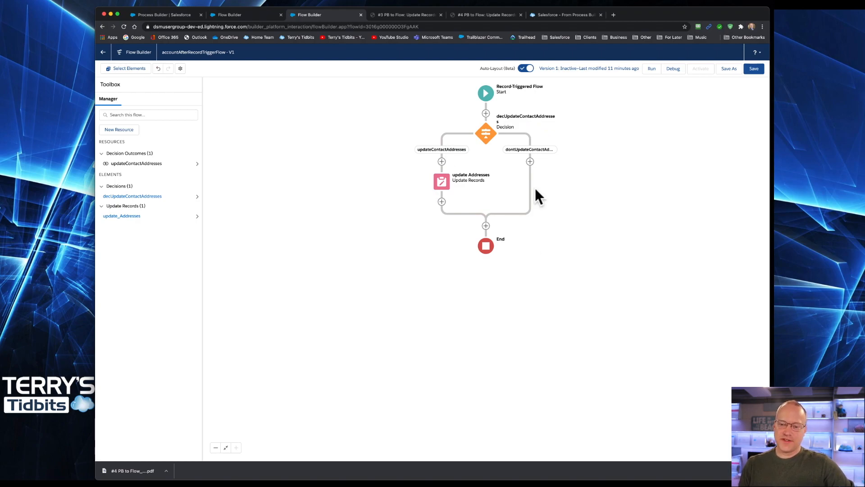
click(754, 68)
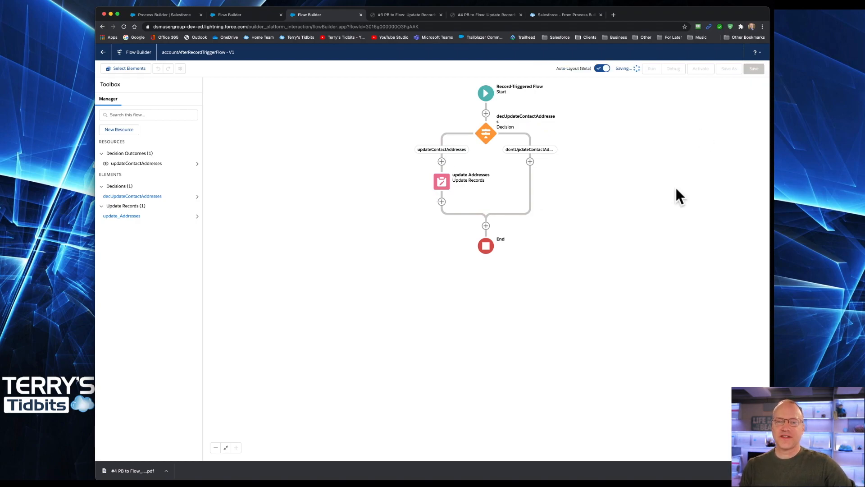